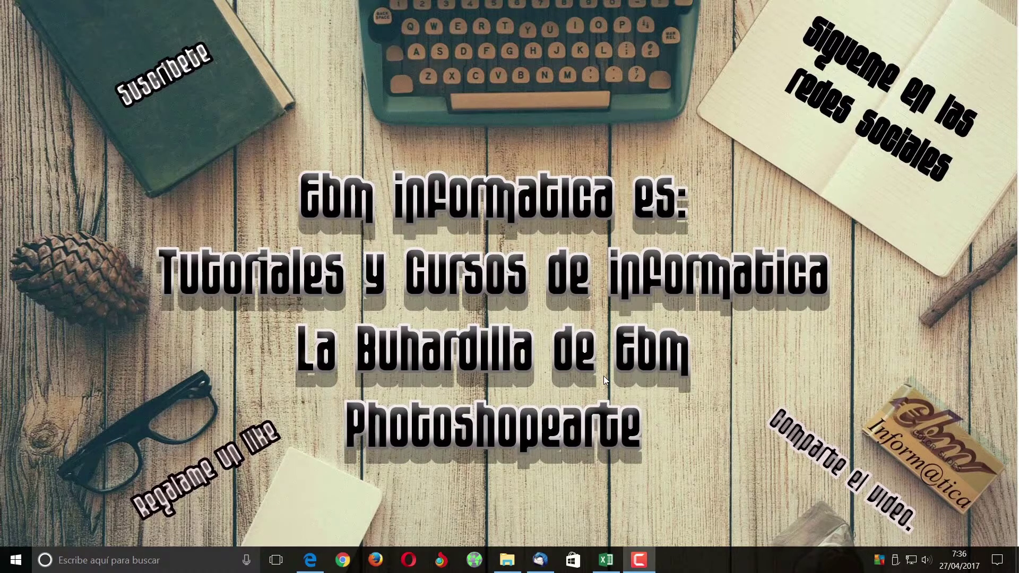
# Insert =DIA(A2) in B2 from Fecha y hora and fill it to B6, giving 27, 28, 29, 30, 1.
pyautogui.click(603, 564)
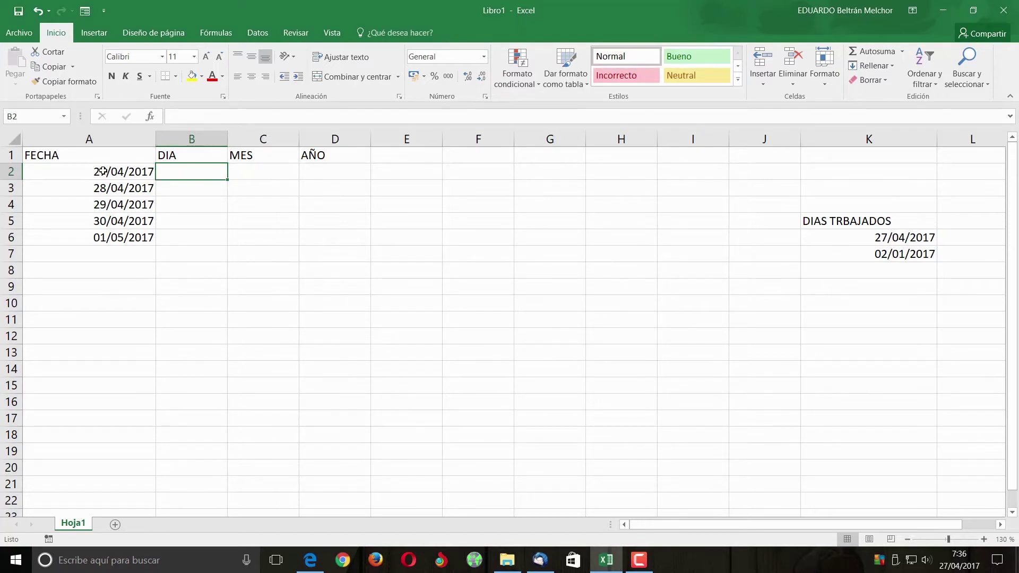
pyautogui.click(152, 116)
pyautogui.click(577, 261)
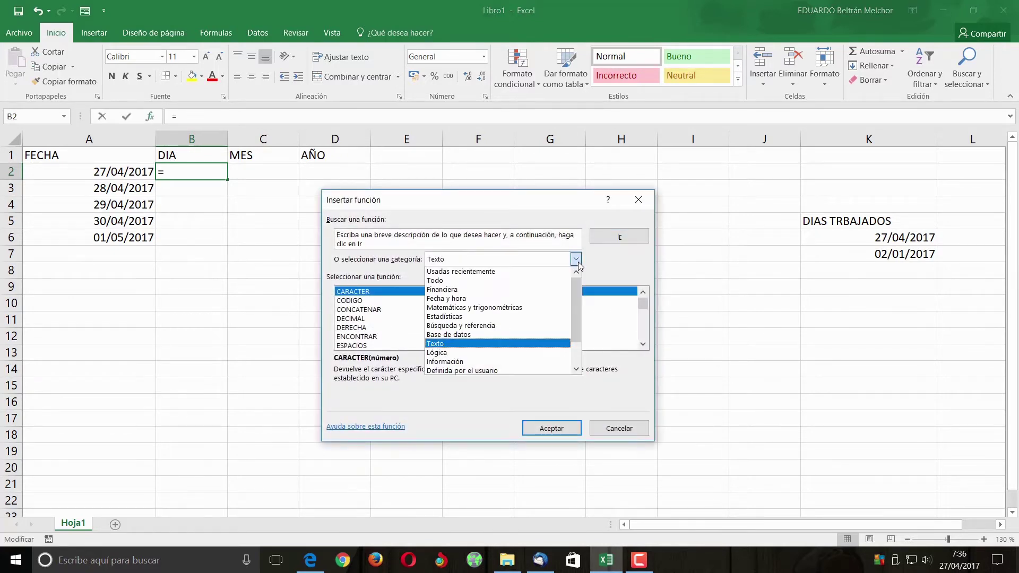
pyautogui.click(470, 299)
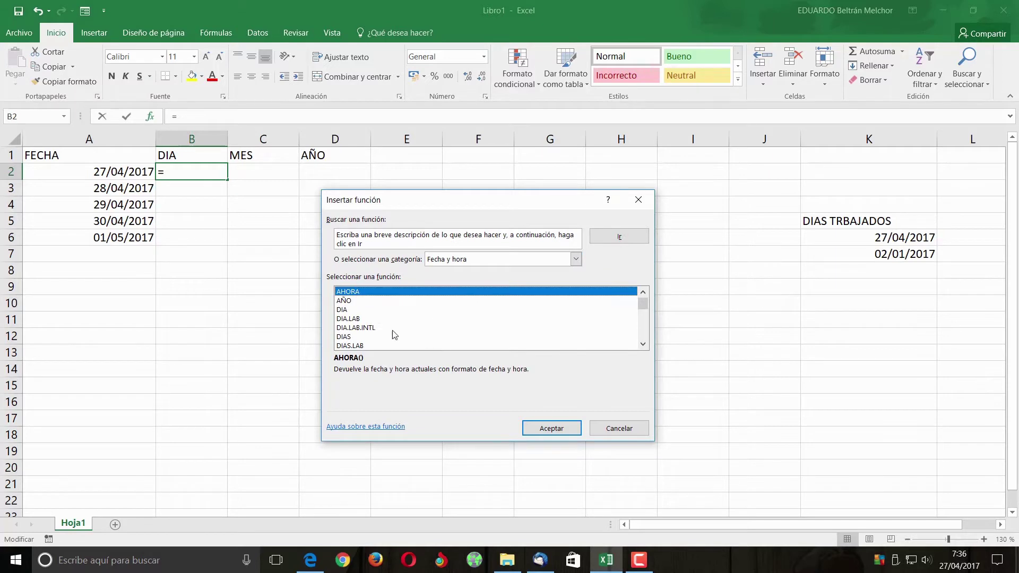
pyautogui.click(350, 311)
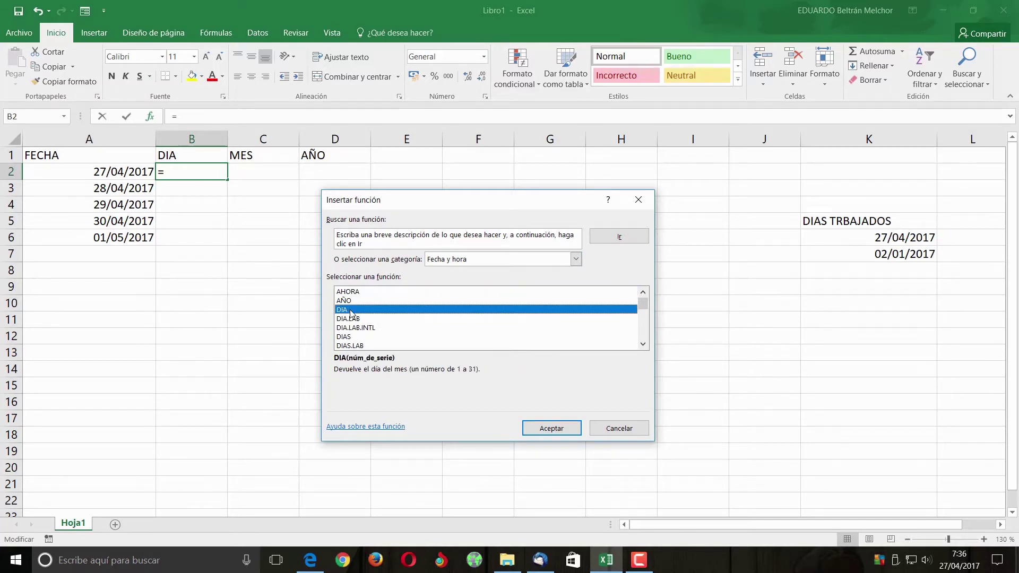
pyautogui.click(575, 428)
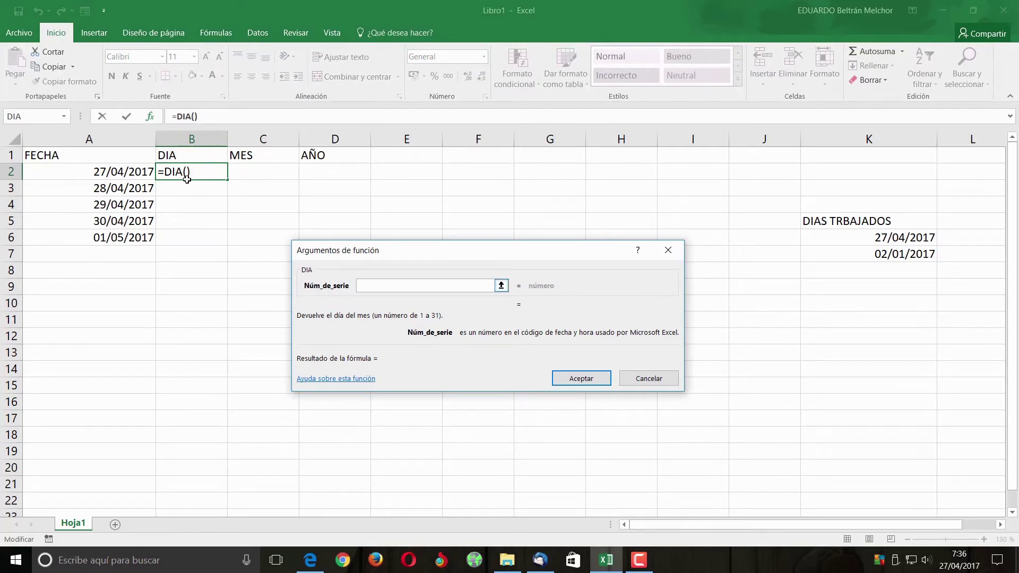
pyautogui.click(112, 172)
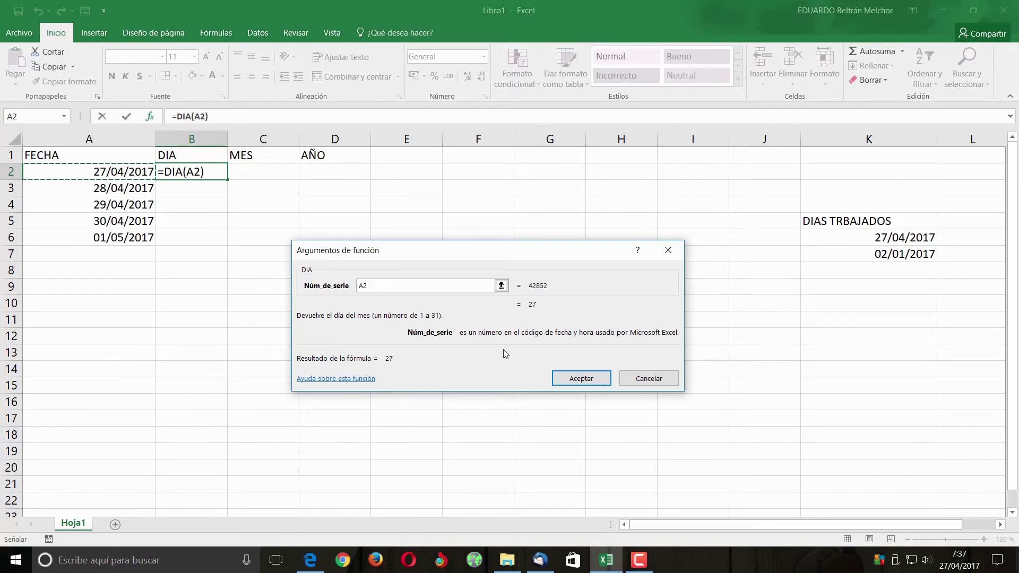
pyautogui.click(570, 379)
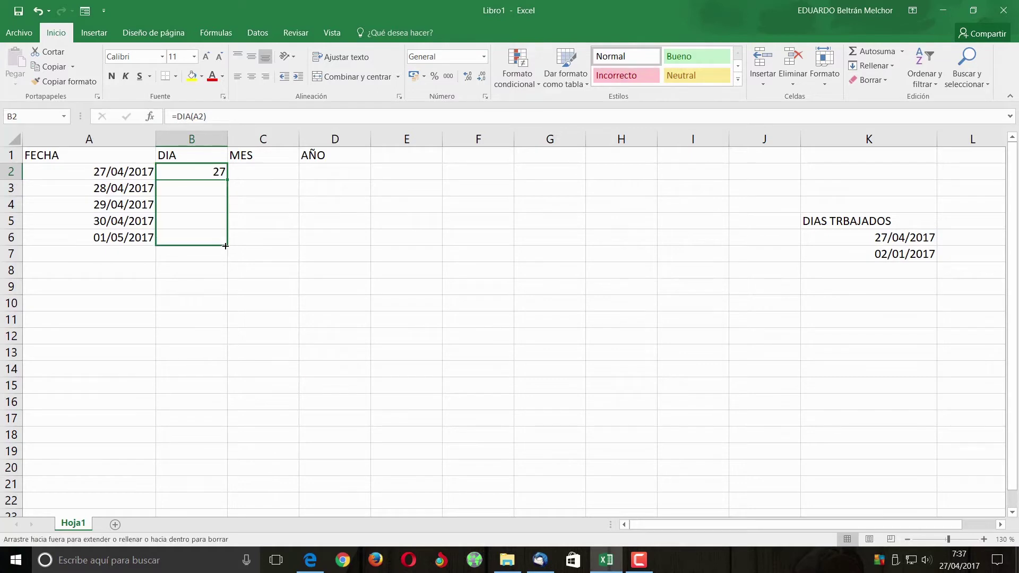
pyautogui.moveTo(227, 200); pyautogui.dragTo(227, 244)
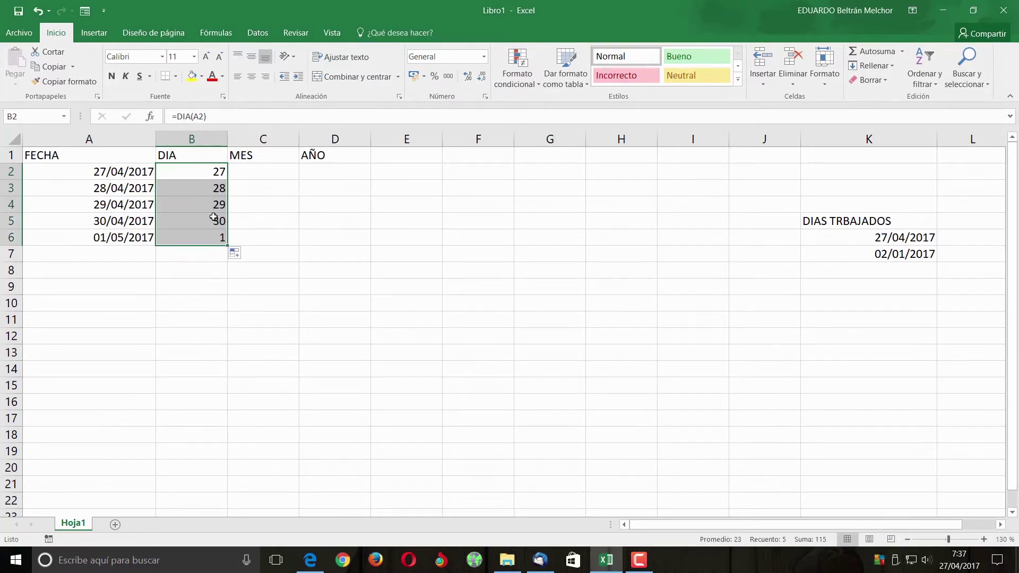
pyautogui.click(268, 169)
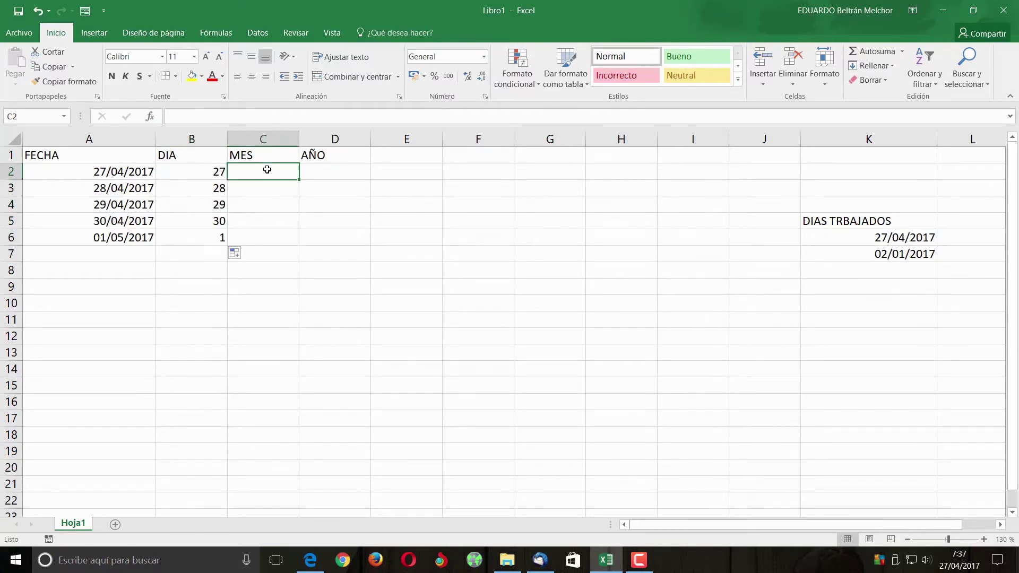
# Insert =MES(A2) in C2 and fill it down to C6, giving 4, 4, 4, 4, 5.
pyautogui.click(152, 117)
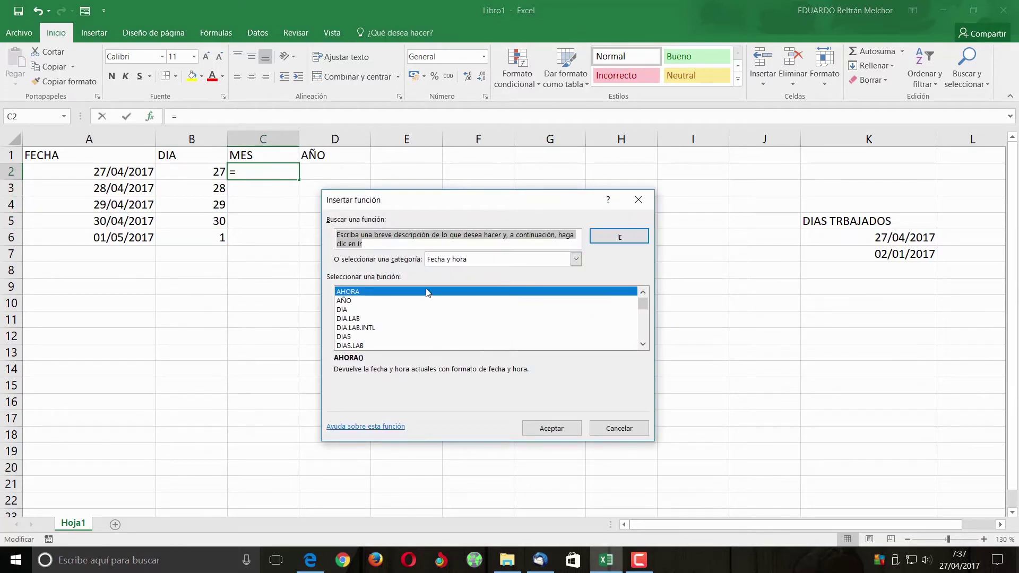
pyautogui.scroll(-2, 423, 317)
pyautogui.scroll(-1, 423, 318)
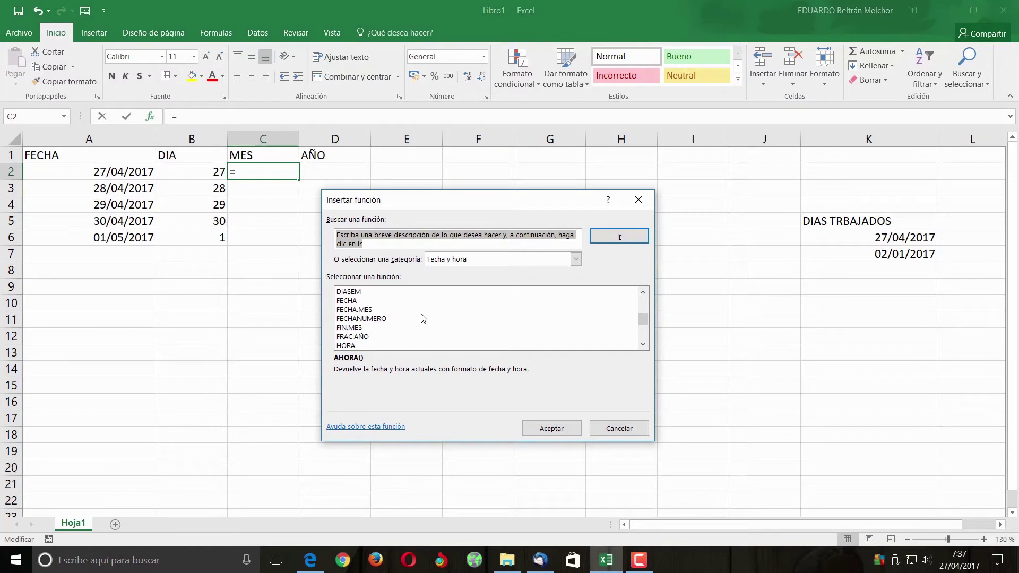
pyautogui.scroll(-2, 423, 317)
pyautogui.click(366, 328)
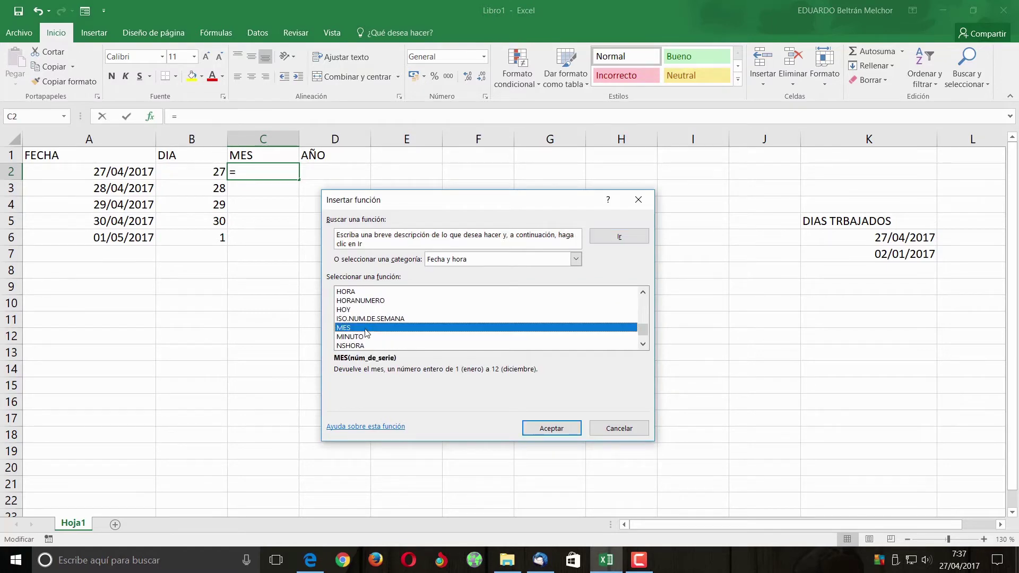
pyautogui.click(562, 428)
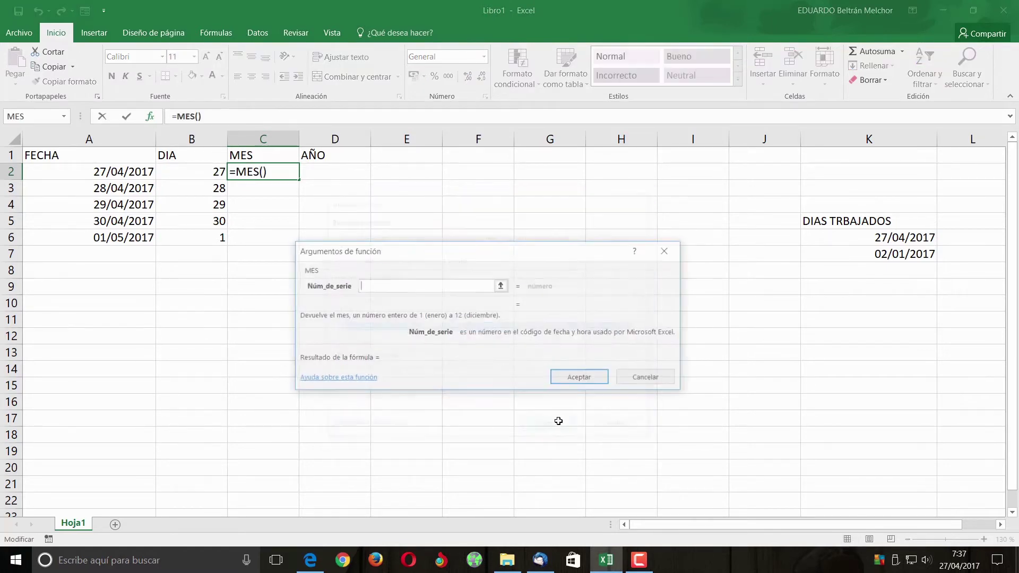
pyautogui.click(121, 173)
pyautogui.click(580, 378)
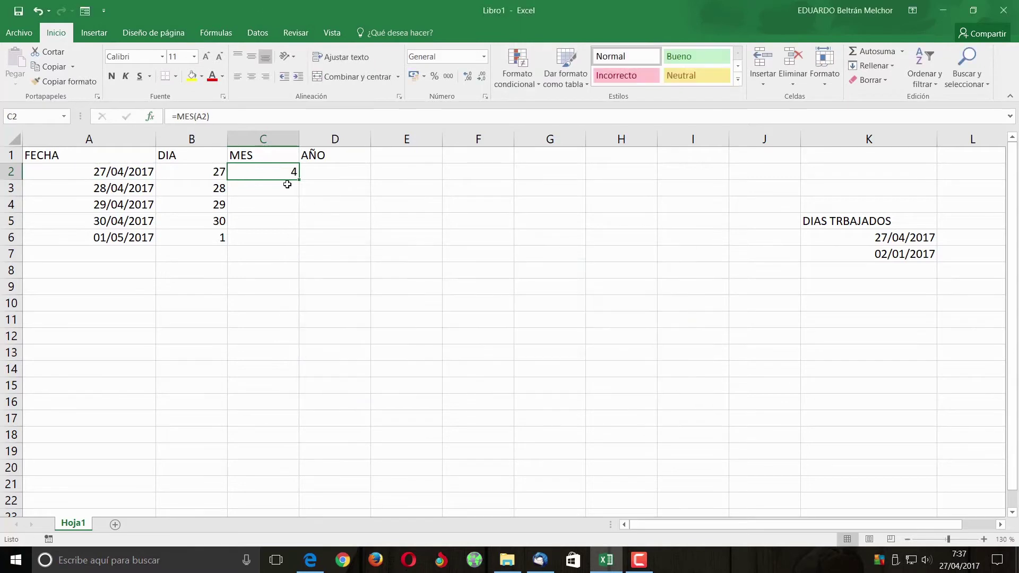
pyautogui.moveTo(300, 181); pyautogui.dragTo(300, 247)
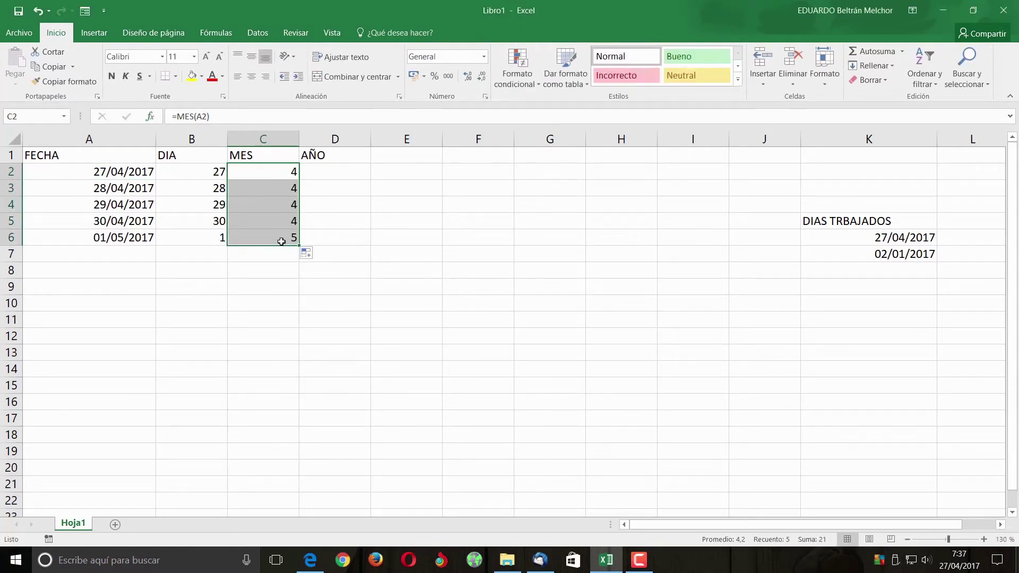
pyautogui.click(328, 175)
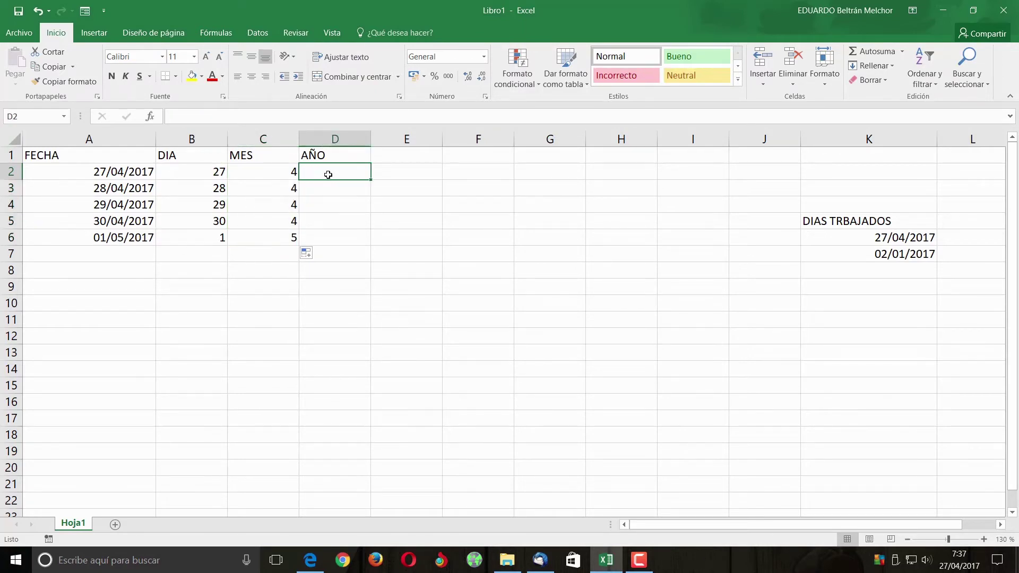
# Insert =AÑO(A2) in D2 and fill it down to D6, showing 2017 in each row.
pyautogui.click(151, 119)
pyautogui.click(362, 301)
pyautogui.click(554, 427)
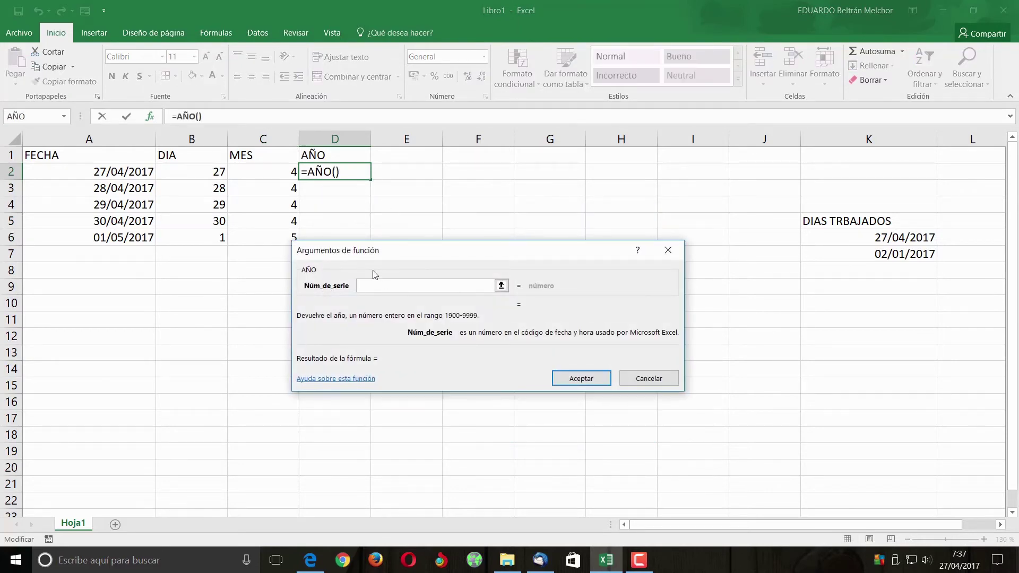
pyautogui.click(113, 171)
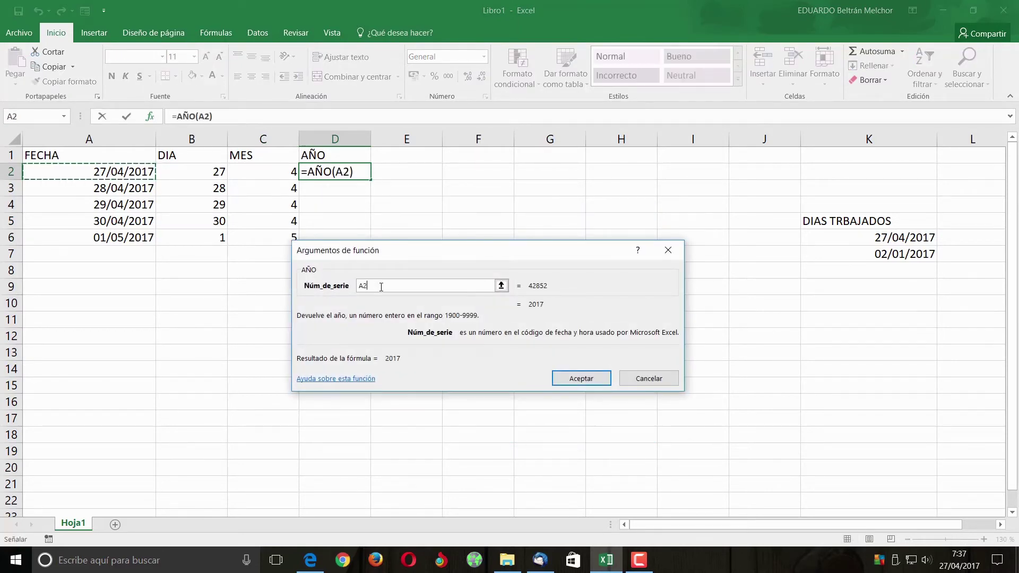
pyautogui.click(581, 379)
pyautogui.moveTo(371, 180); pyautogui.dragTo(370, 253)
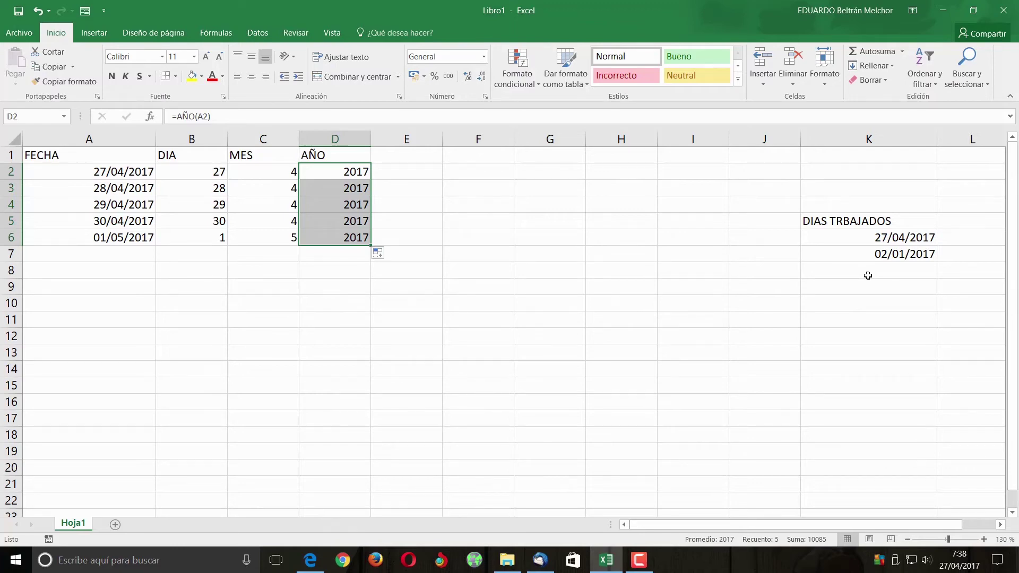
# Enter =K6-K7 in K8 so it shows 115 days between the two dates.
pyautogui.click(869, 272)
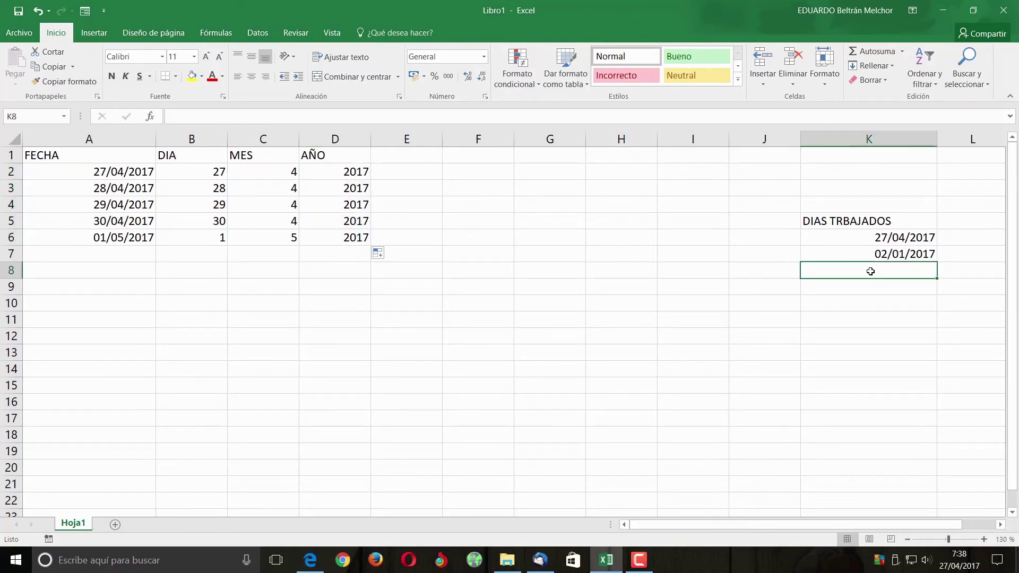
pyautogui.write('=')
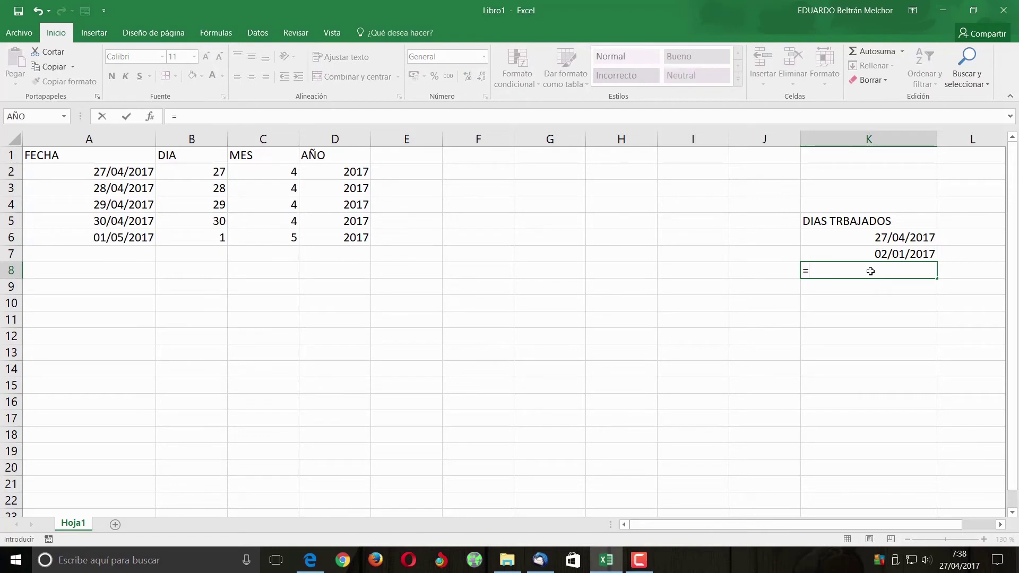
pyautogui.click(900, 239)
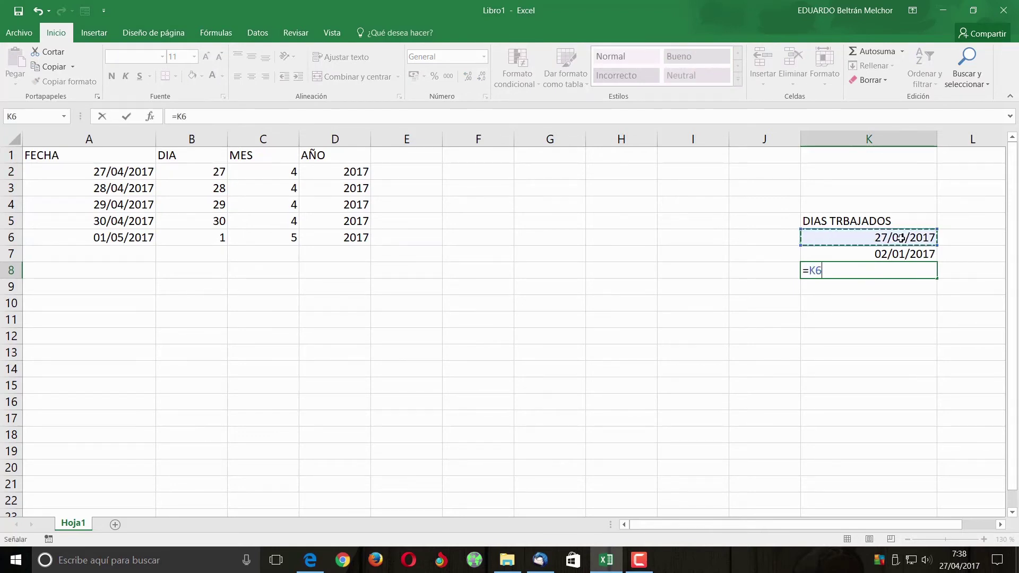
pyautogui.write('-')
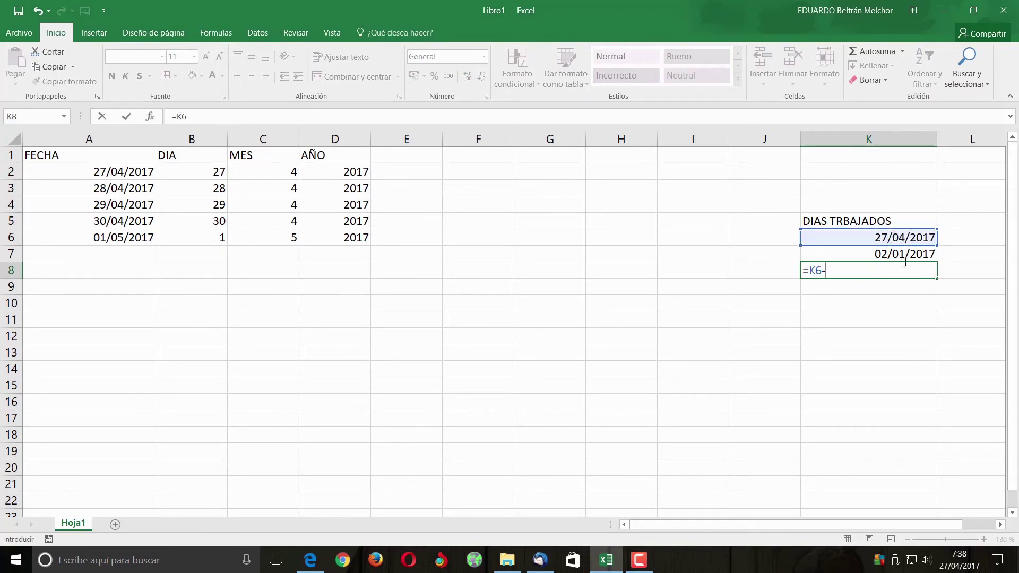
pyautogui.click(900, 254)
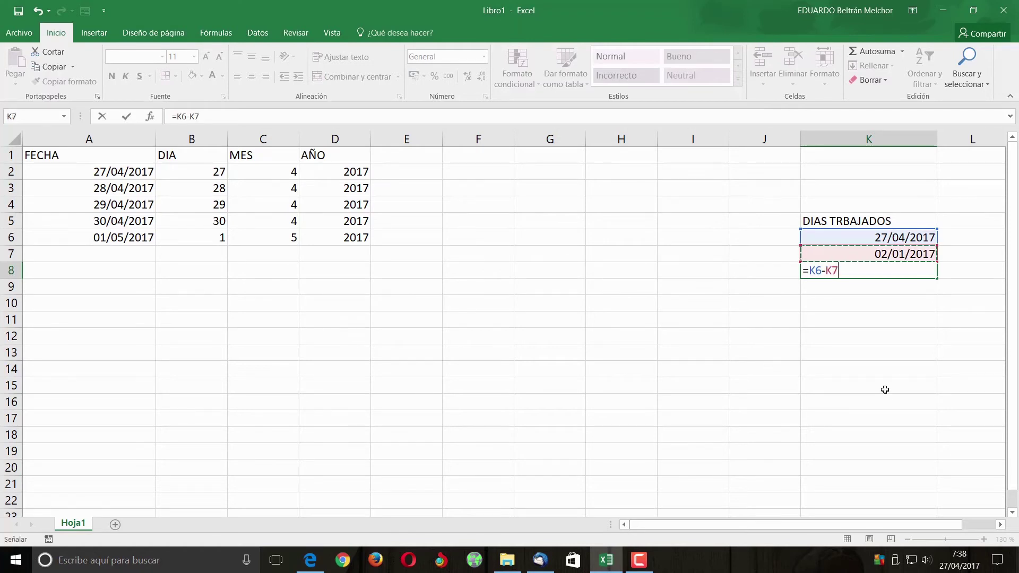
pyautogui.press('Return')
pyautogui.press('Up')
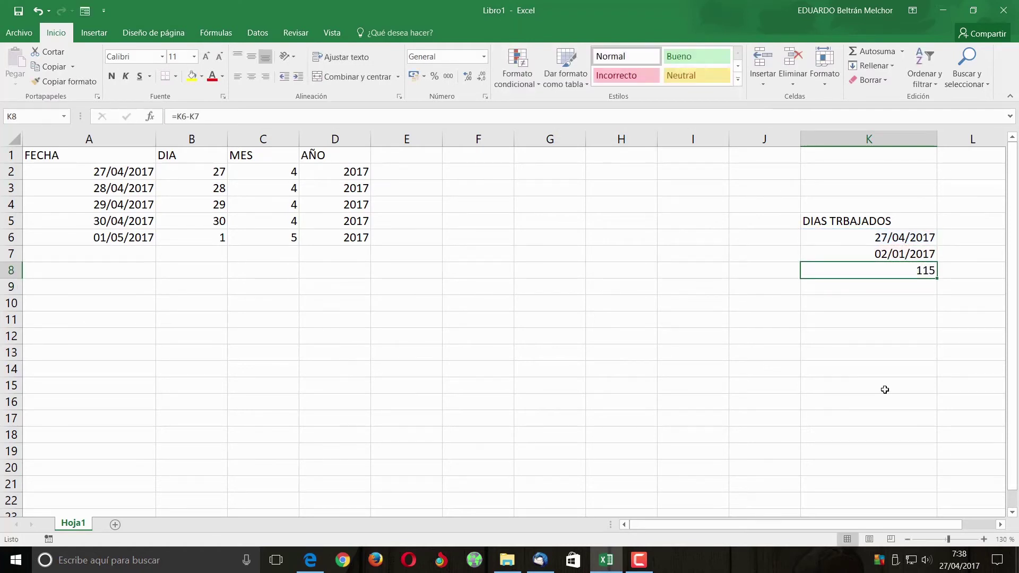